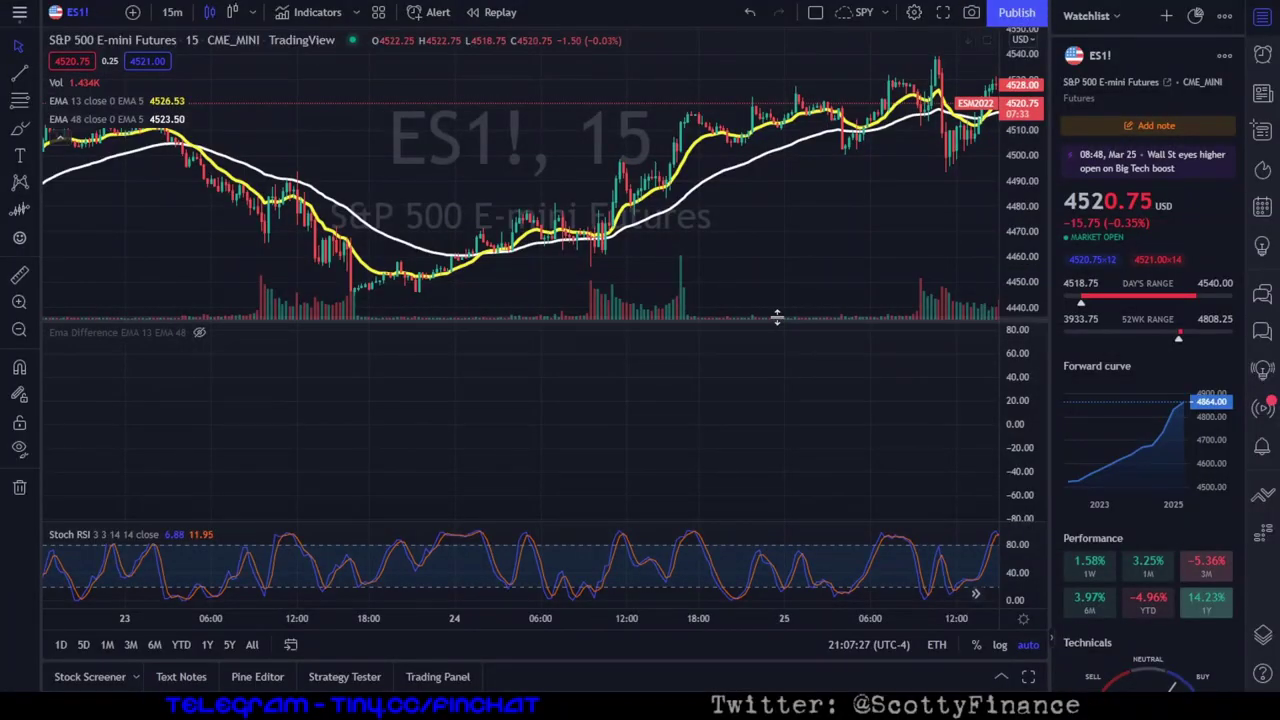
# - Drag the pane divider down to enlarge the ES1! 15-minute price pane over the EMA Difference pane
pyautogui.moveTo(777, 318); pyautogui.dragTo(764, 445)
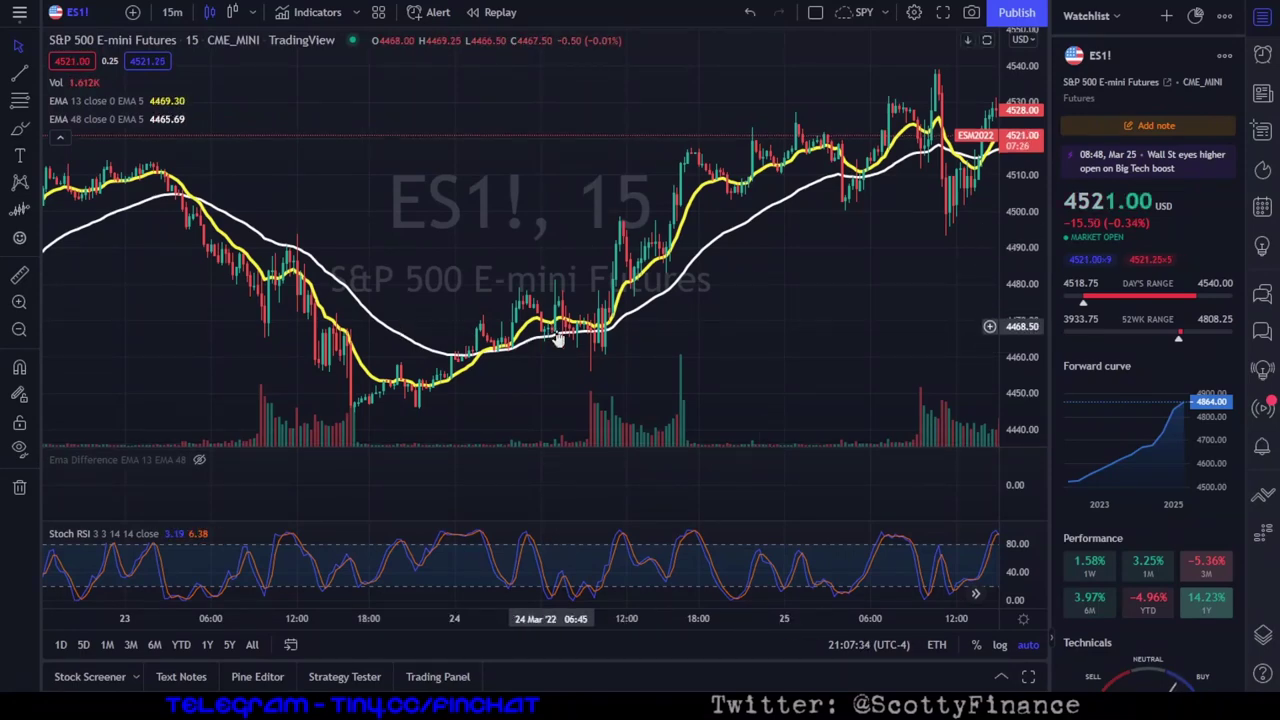
# - Pan through the 15-minute bars from 21 to 25 March and zoom out to review the EMA 13/48 crossovers
pyautogui.moveTo(642, 312); pyautogui.dragTo(371, 294)
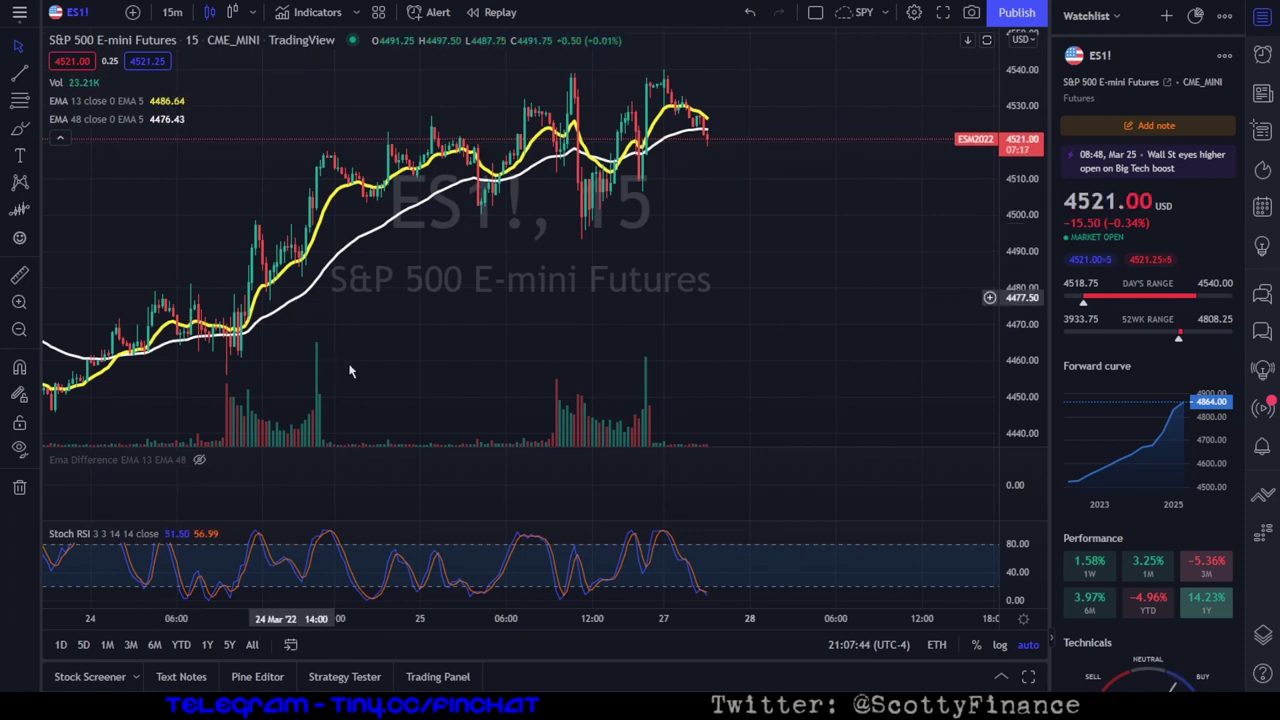
pyautogui.moveTo(506, 358); pyautogui.dragTo(676, 360)
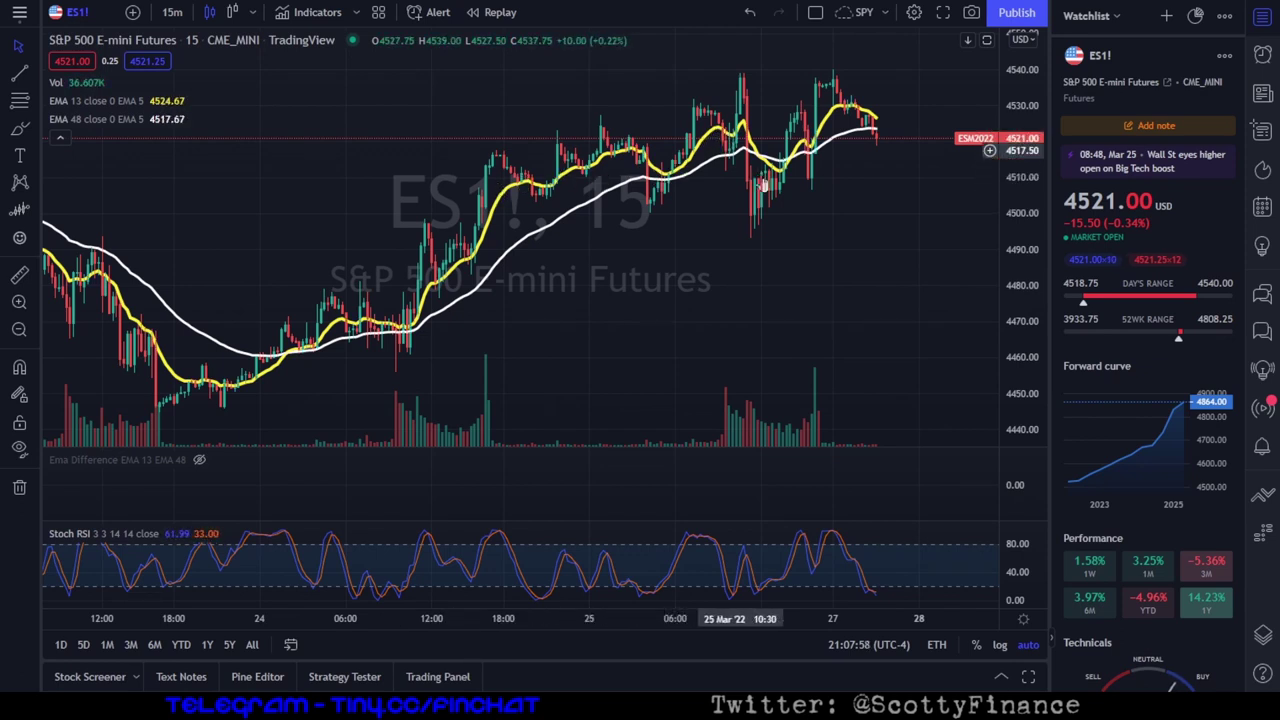
pyautogui.moveTo(267, 270); pyautogui.dragTo(476, 270)
pyautogui.scroll(-5, 465, 264)
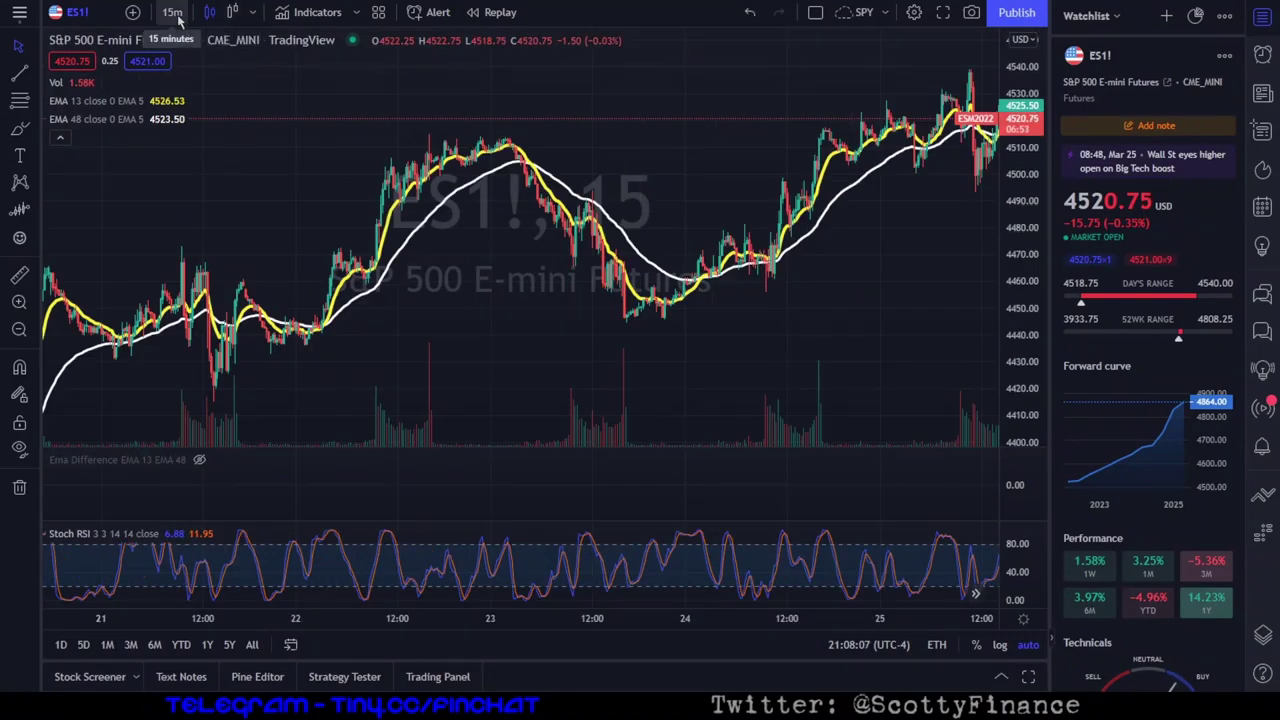
# - Switch the ES1! chart interval from 15 minutes to 1 day
pyautogui.click(172, 12)
pyautogui.click(180, 517)
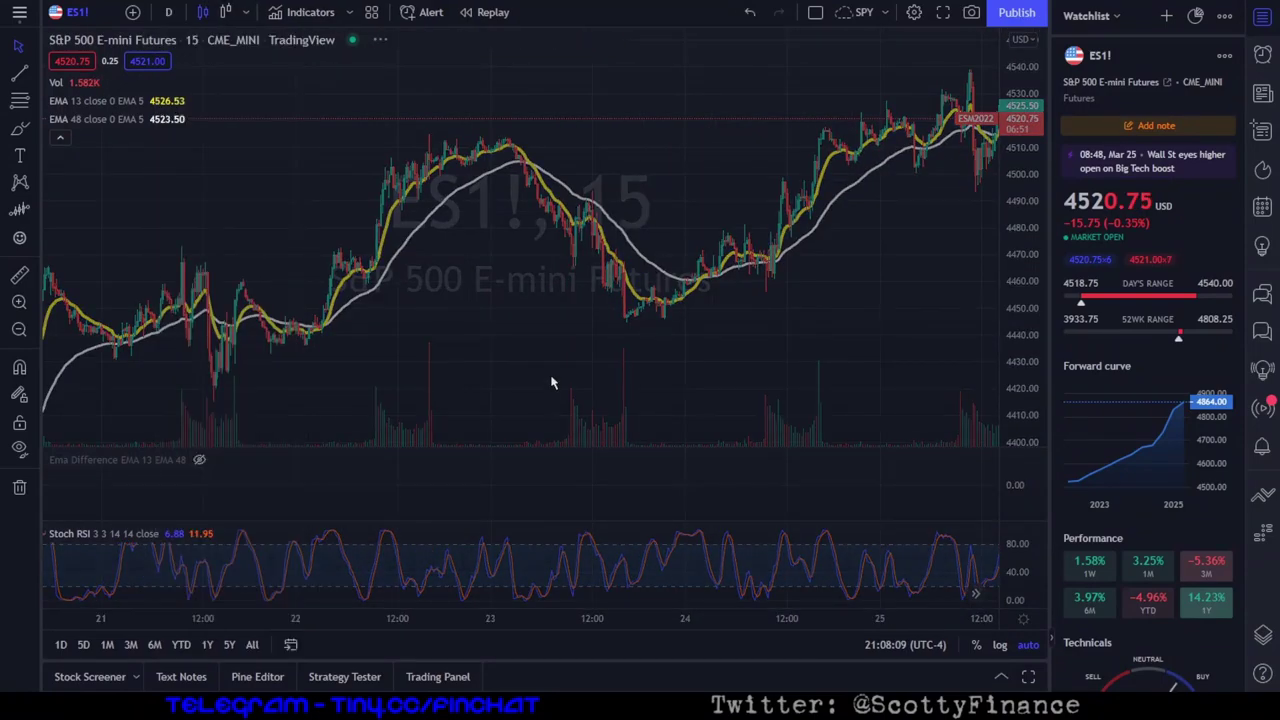
pyautogui.scroll(3, 835, 117)
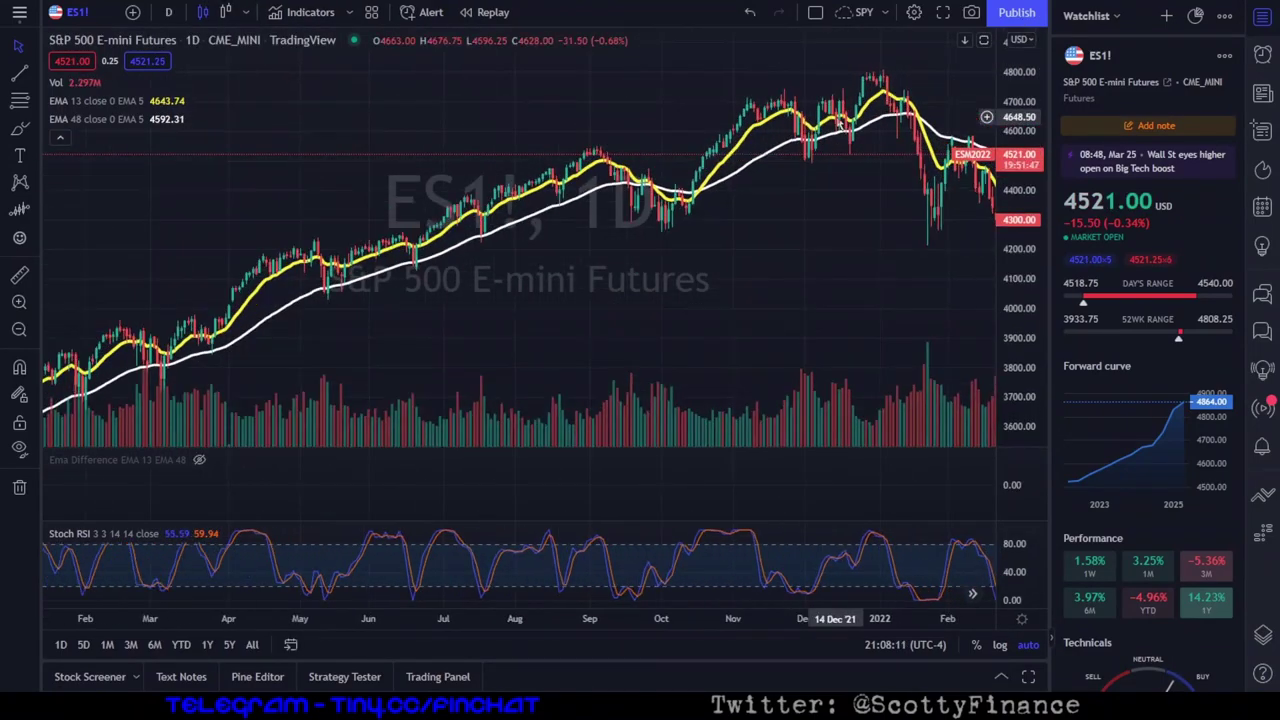
pyautogui.scroll(2, 835, 117)
pyautogui.scroll(-3, 840, 125)
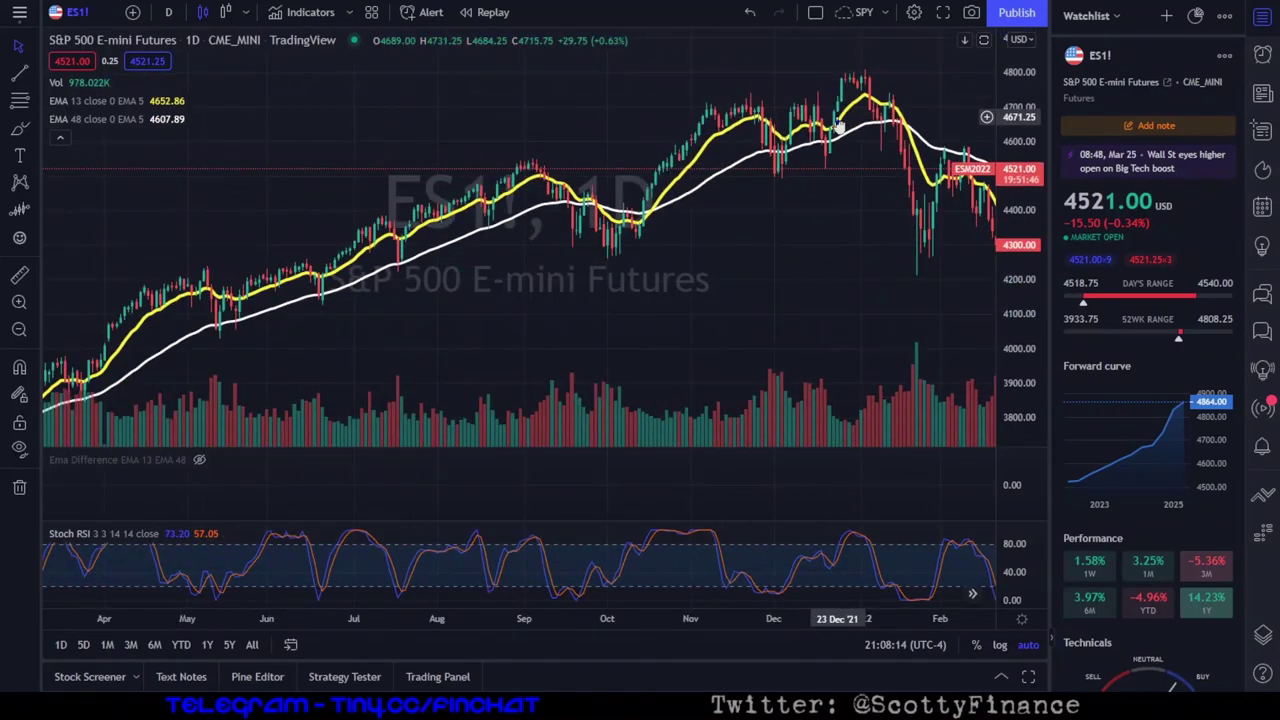
# - Bring the latest daily bars into view and make the EMA Difference pane much taller
pyautogui.moveTo(809, 357); pyautogui.dragTo(490, 303)
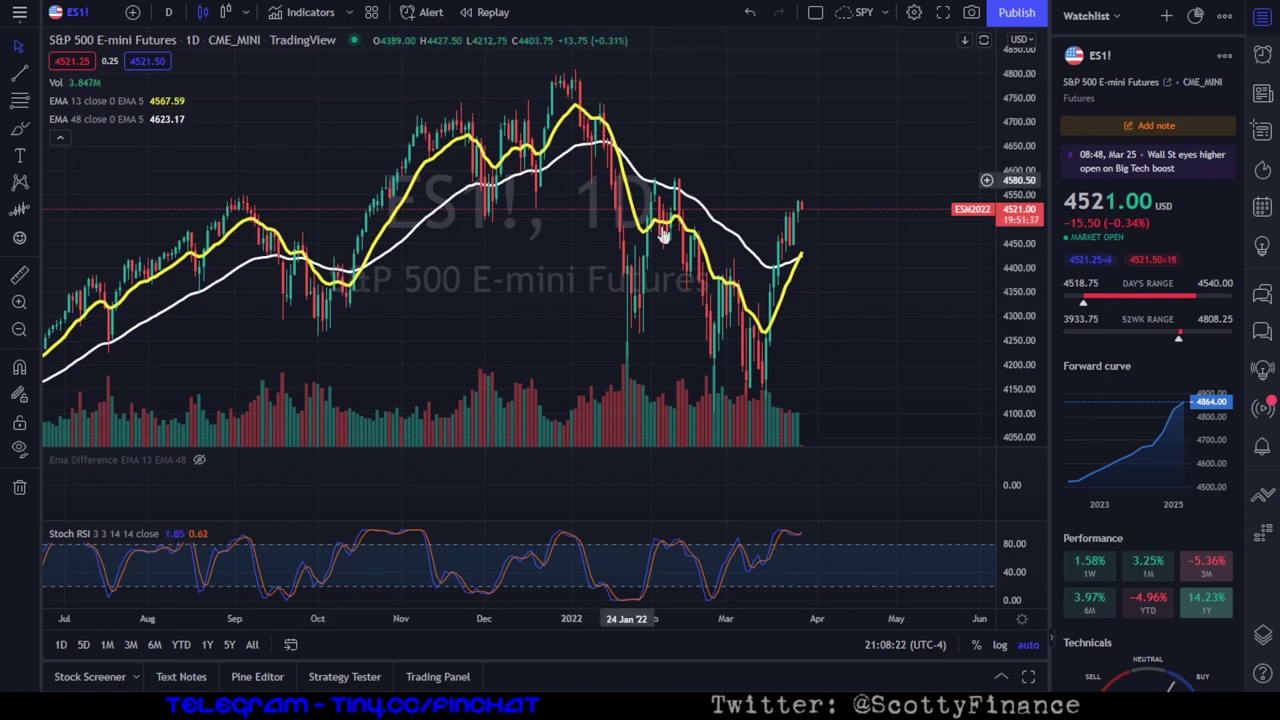
pyautogui.scroll(-2, 508, 303)
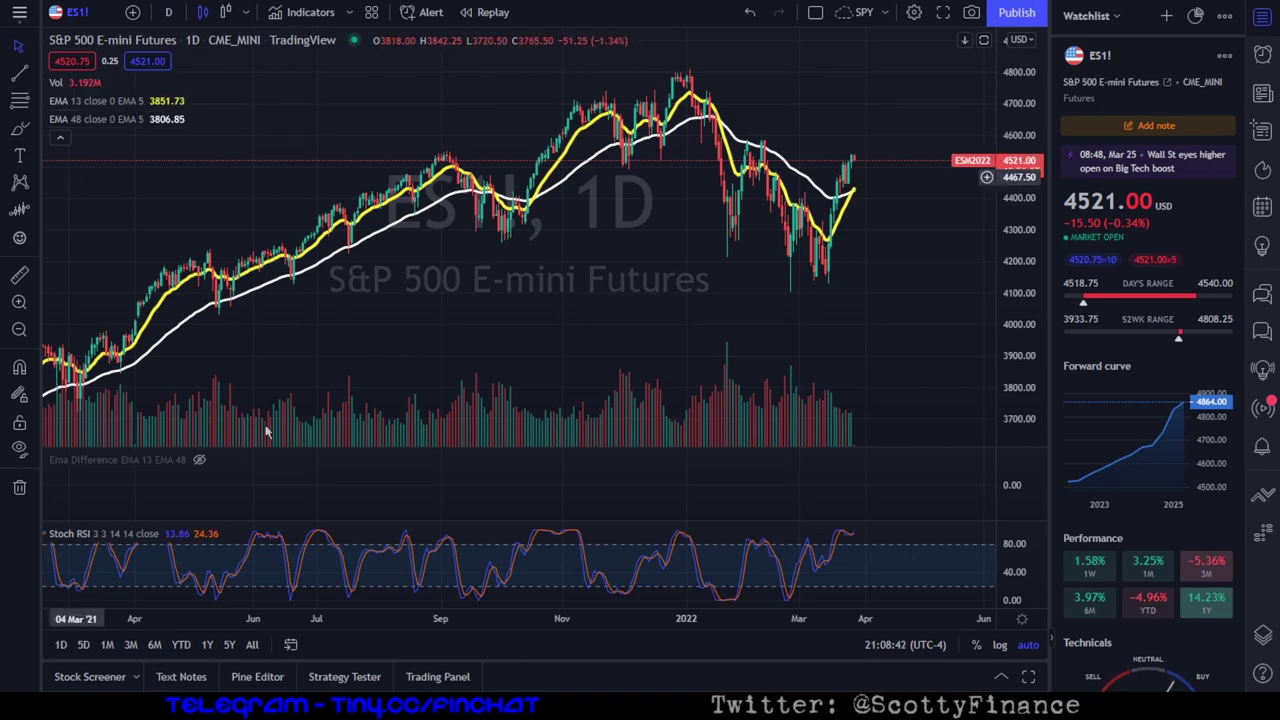
pyautogui.moveTo(414, 451); pyautogui.dragTo(434, 283)
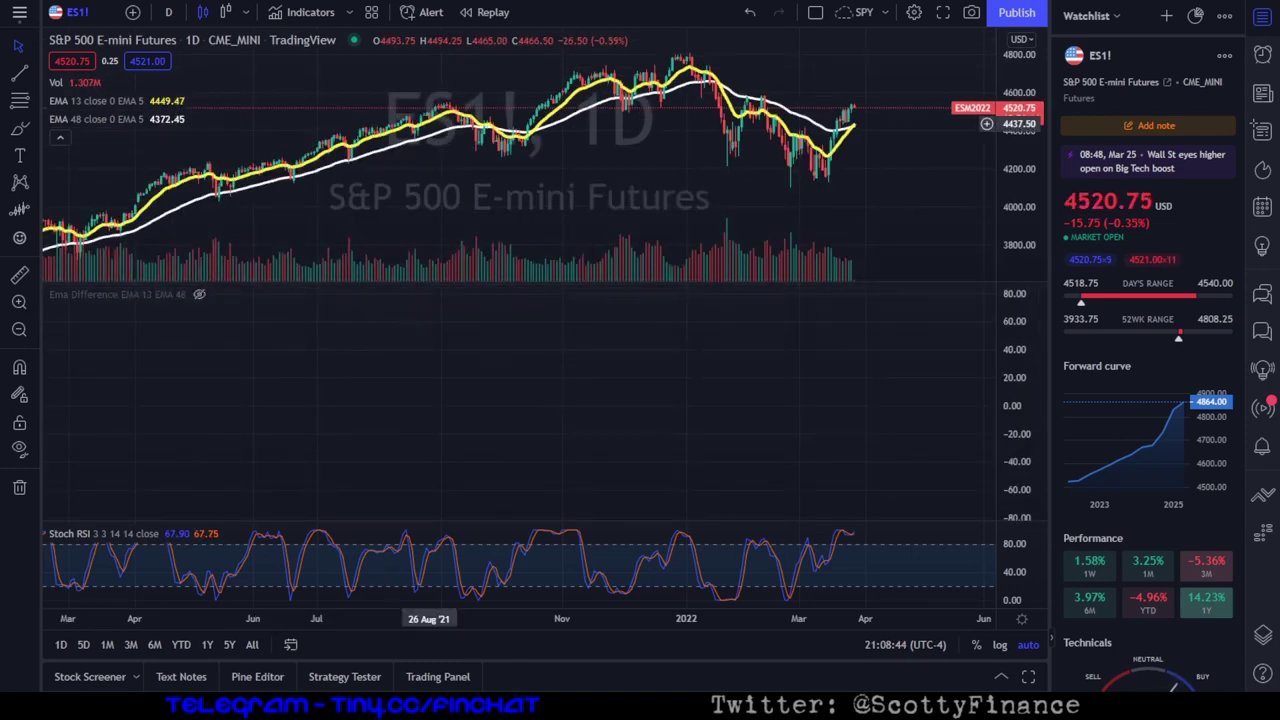
# - Unhide the EMA Difference histogram and open its settings showing EMA lengths 13 and 48
pyautogui.click(305, 12)
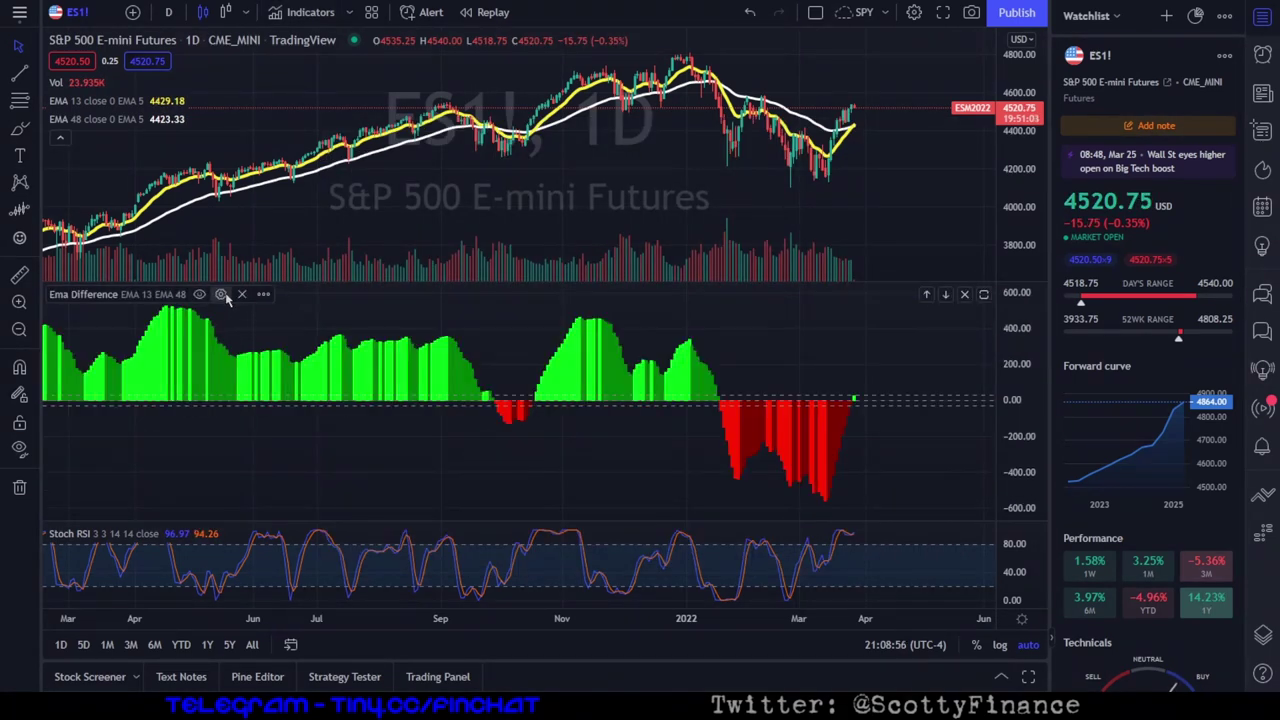
pyautogui.click(220, 294)
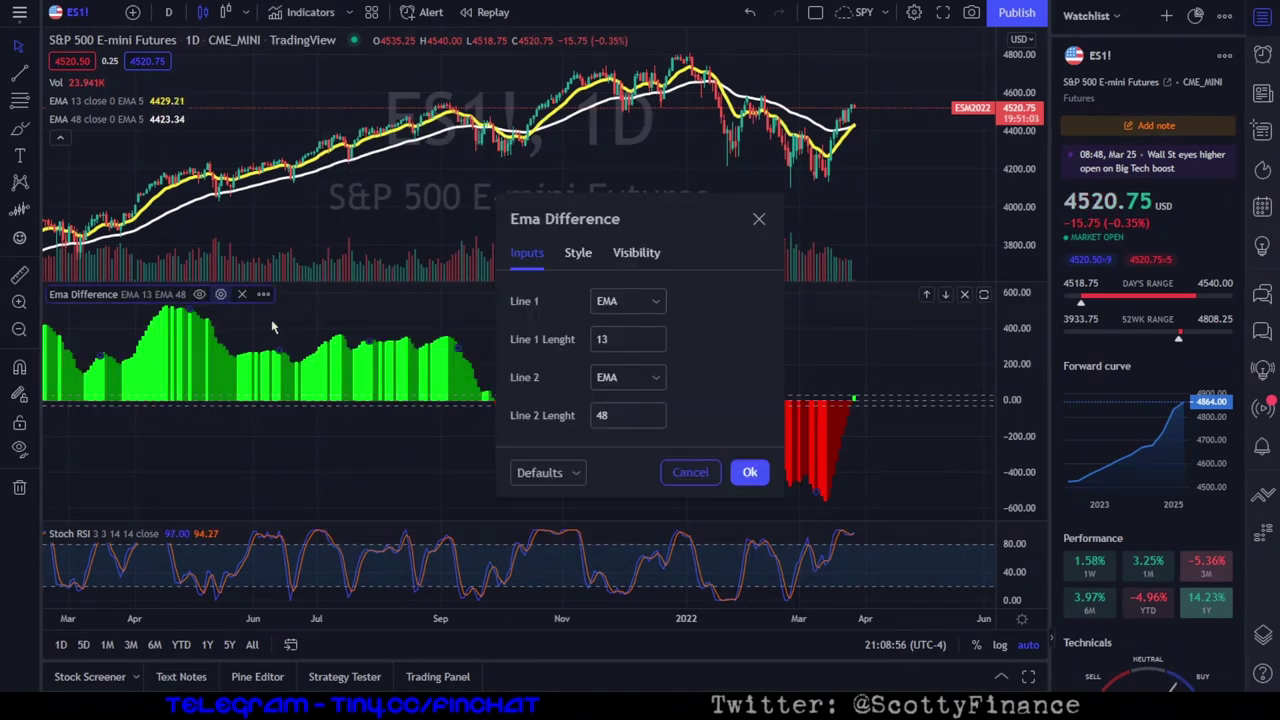
# - Leave Line 1 as EMA with lengths 13 and 48 and confirm the EMA Difference settings
pyautogui.click(629, 308)
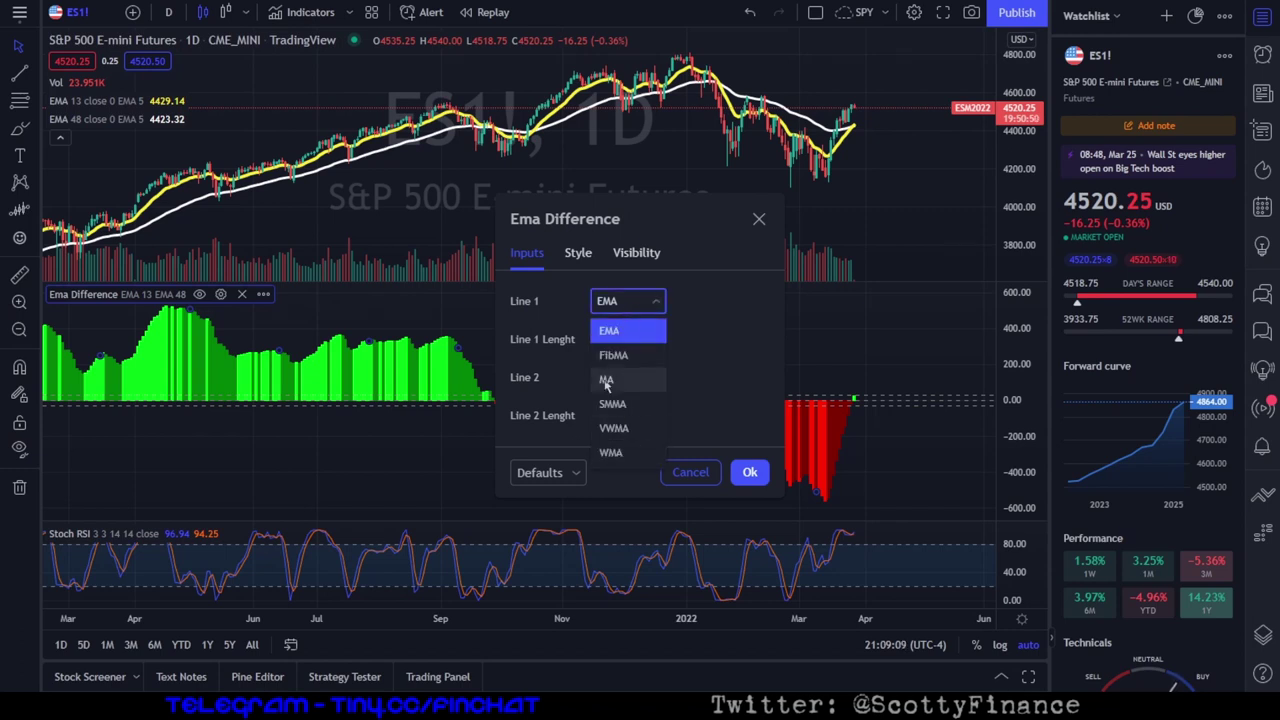
pyautogui.click(714, 340)
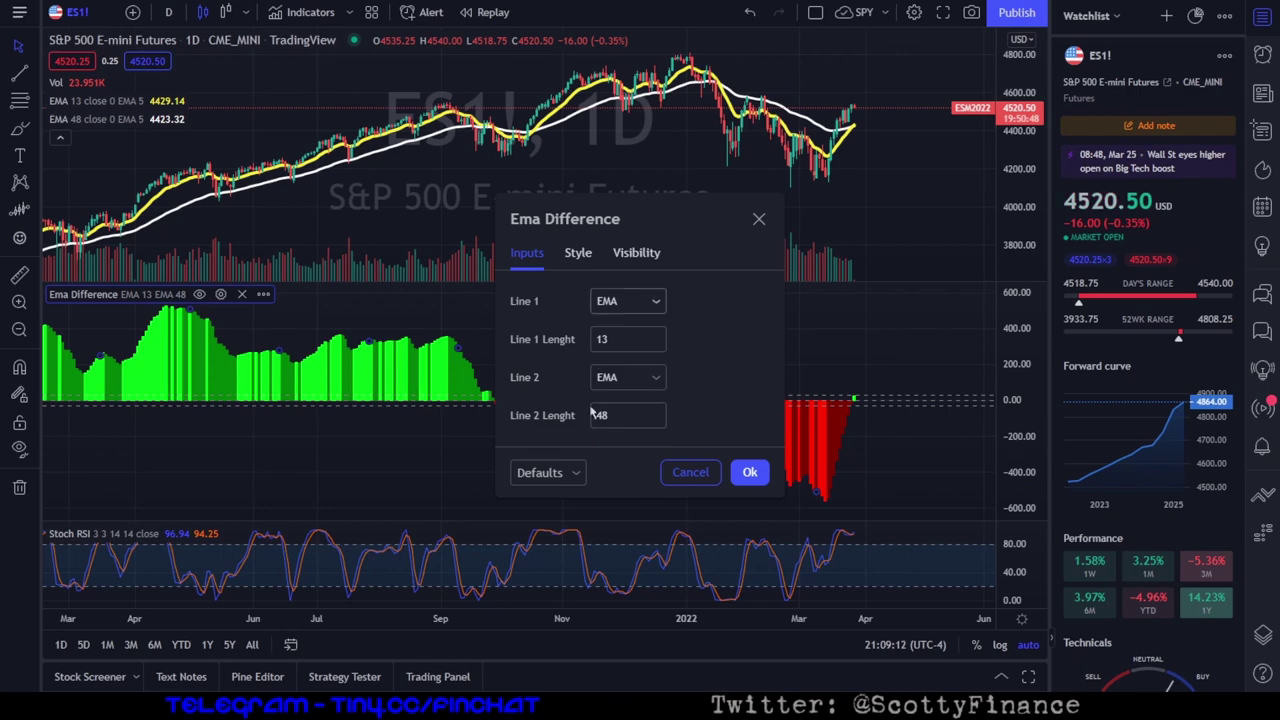
pyautogui.click(749, 474)
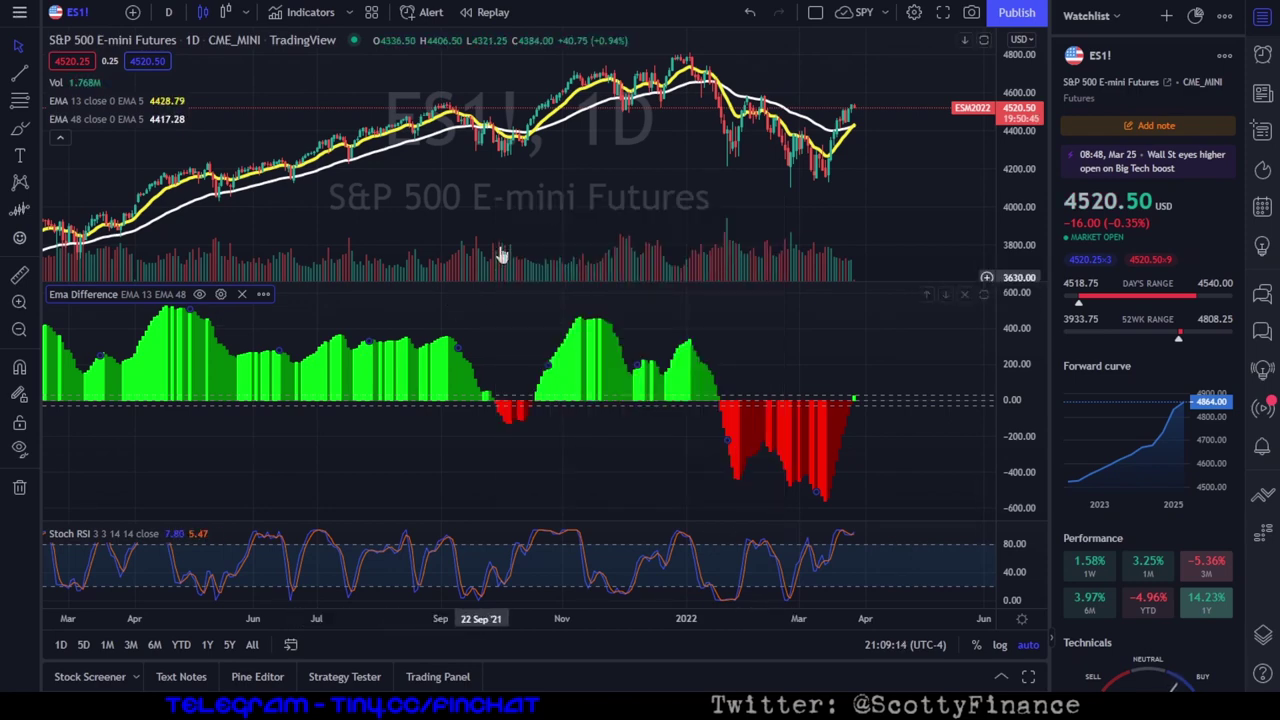
# - Zoom and pan the daily chart to inspect the late-2021 to March 2022 histogram bars
pyautogui.scroll(3, 450, 205)
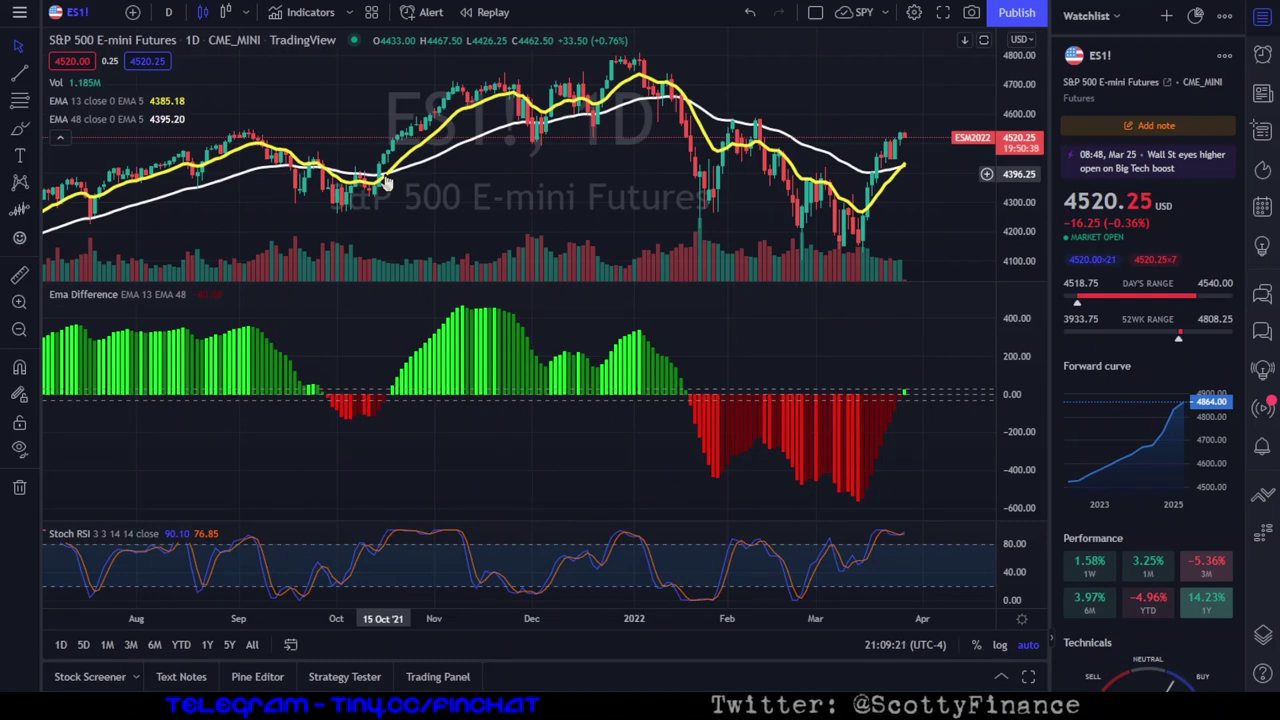
pyautogui.scroll(5, 386, 183)
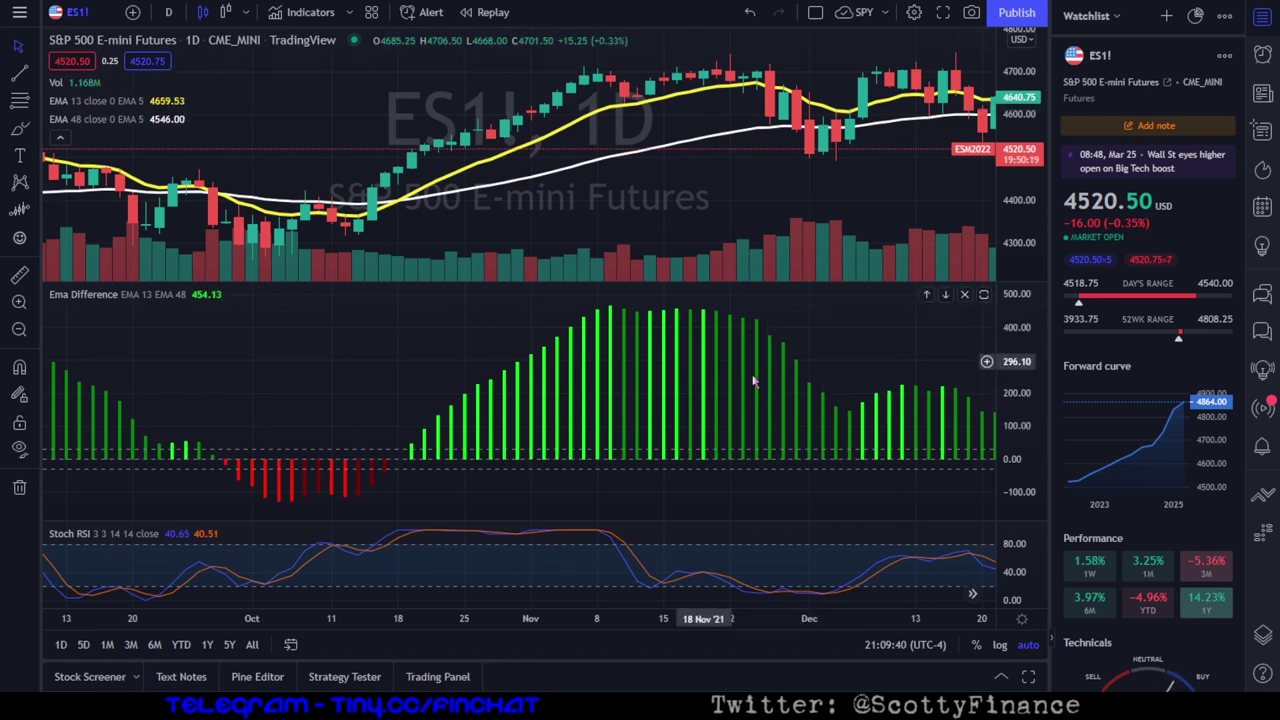
pyautogui.moveTo(543, 346); pyautogui.dragTo(283, 349)
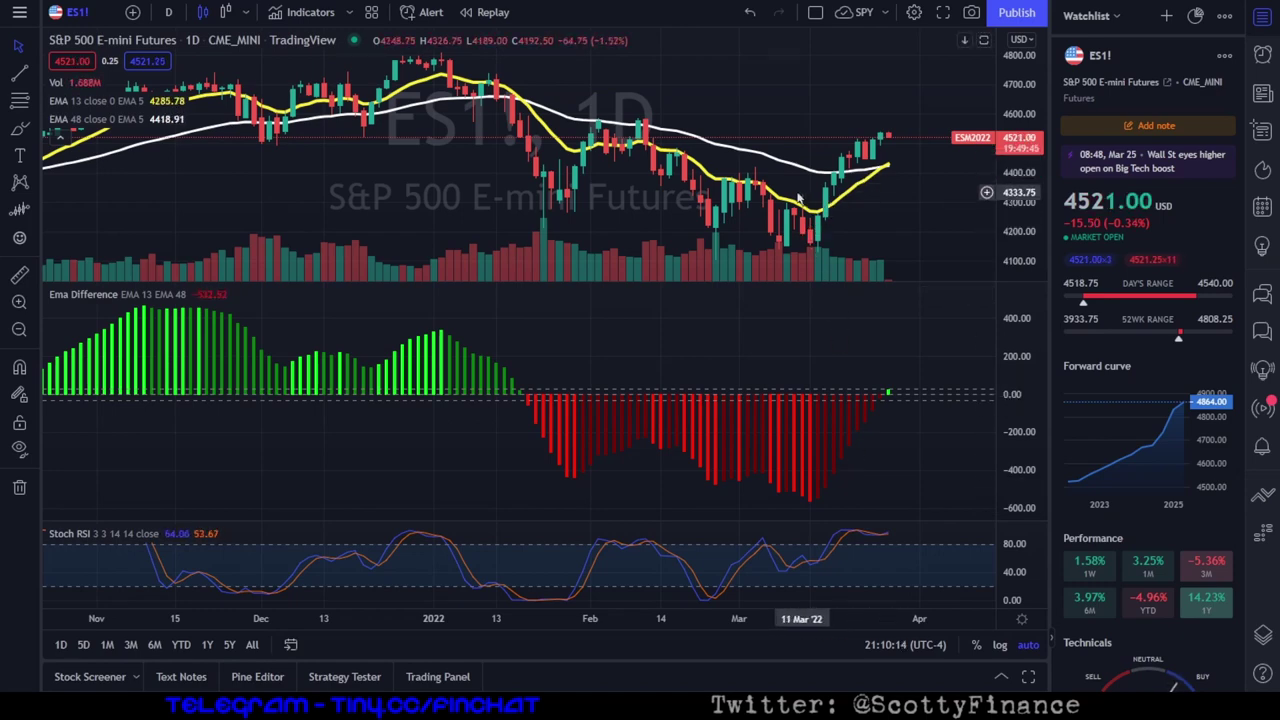
pyautogui.scroll(-2, 800, 203)
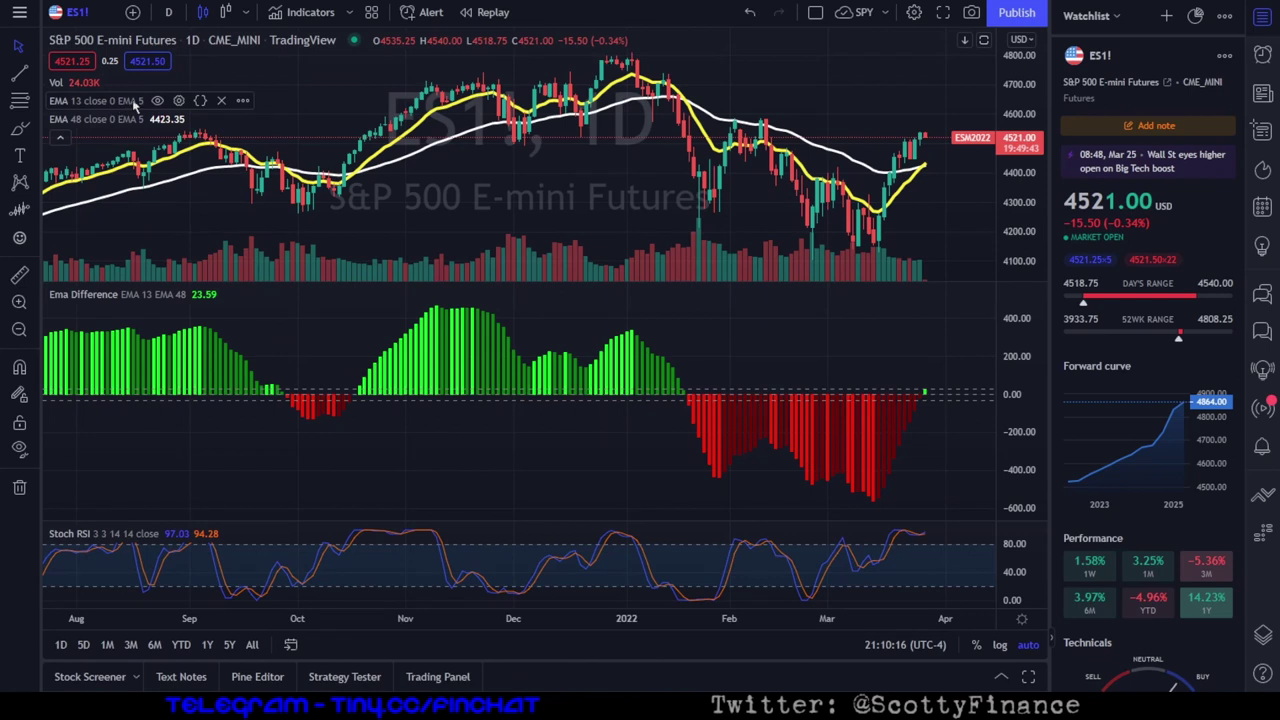
# - Hide the EMA 13 and EMA 48 lines and enlarge the price pane above the histogram
pyautogui.click(157, 101)
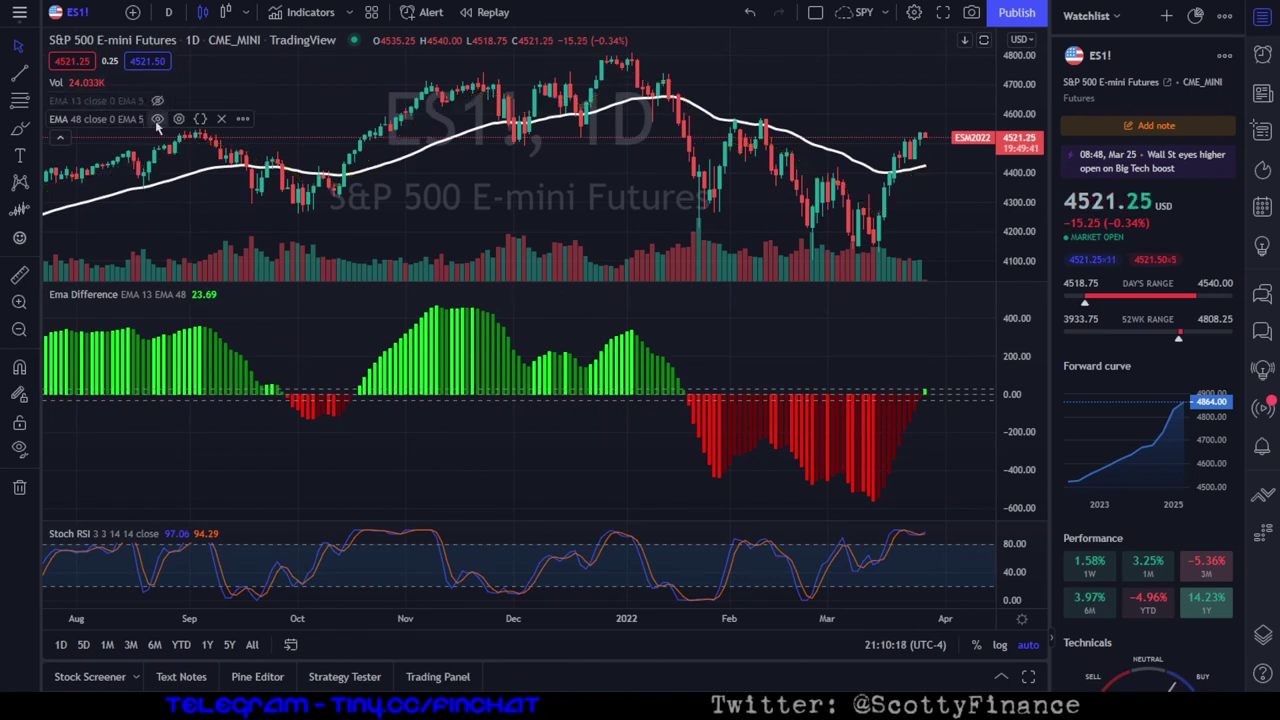
pyautogui.click(157, 119)
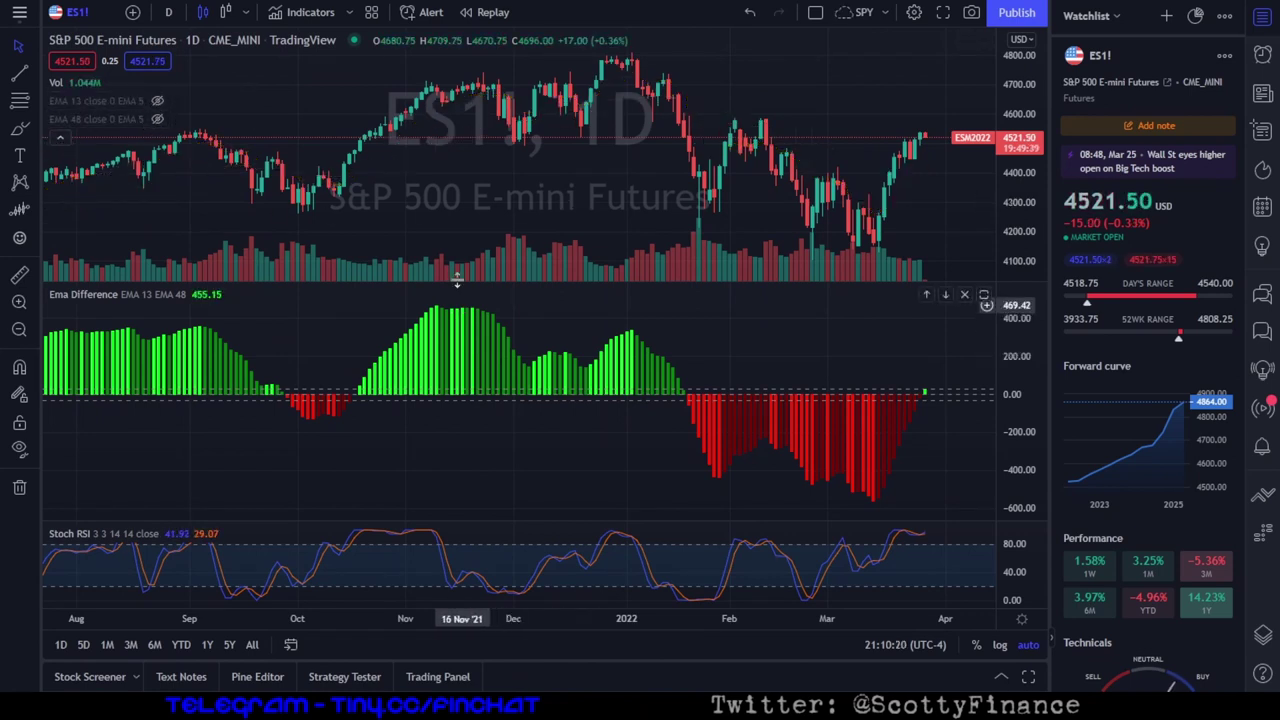
pyautogui.moveTo(464, 288); pyautogui.dragTo(464, 352)
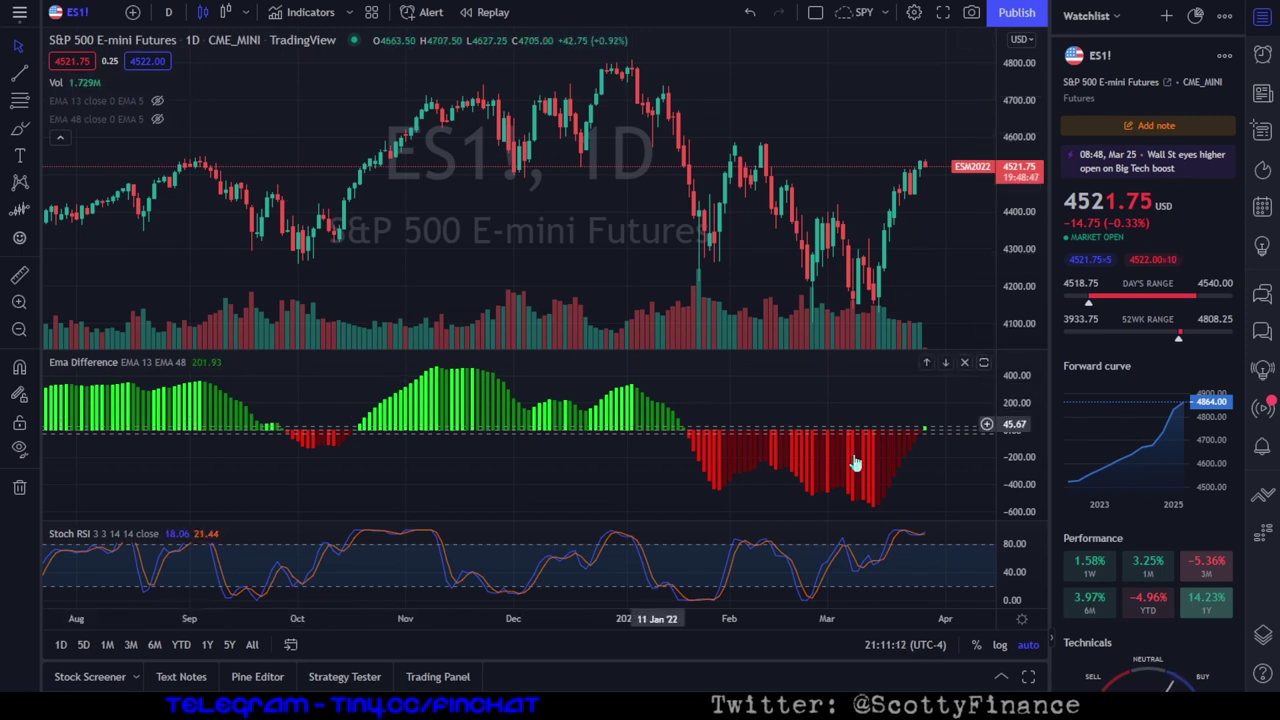
pyautogui.scroll(-3, 482, 402)
pyautogui.scroll(-3, 482, 402)
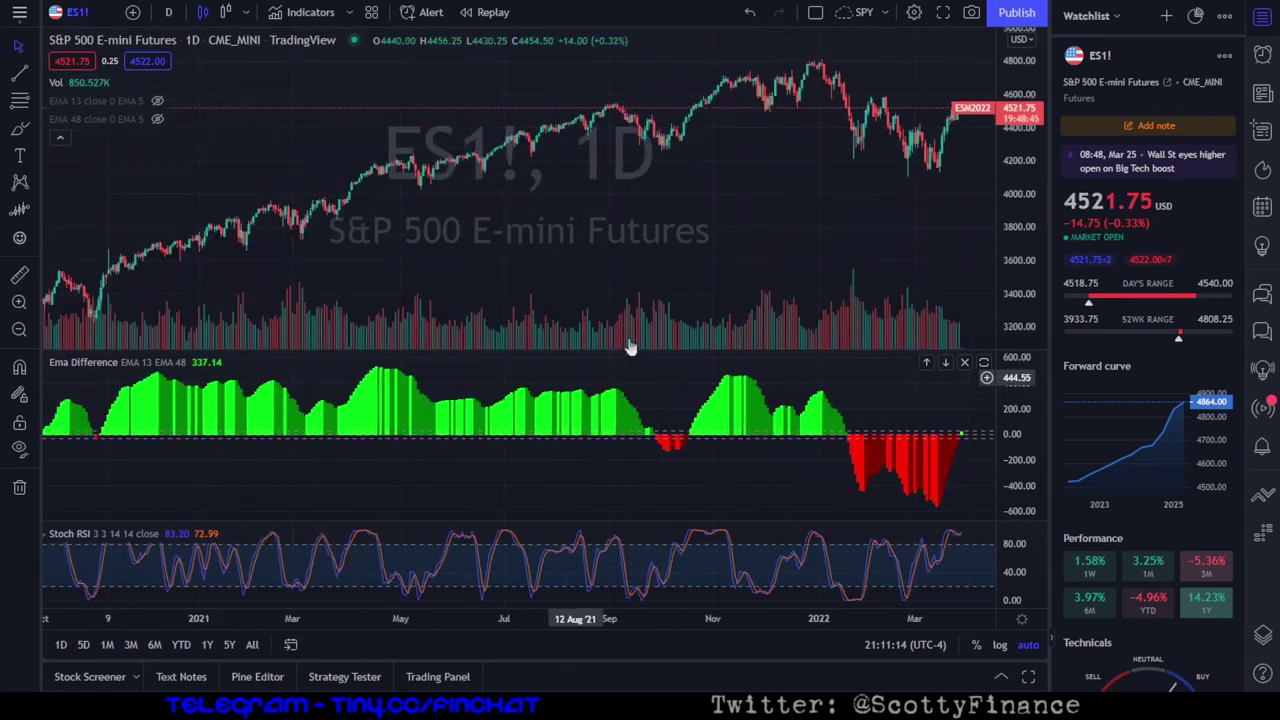
pyautogui.scroll(5, 588, 383)
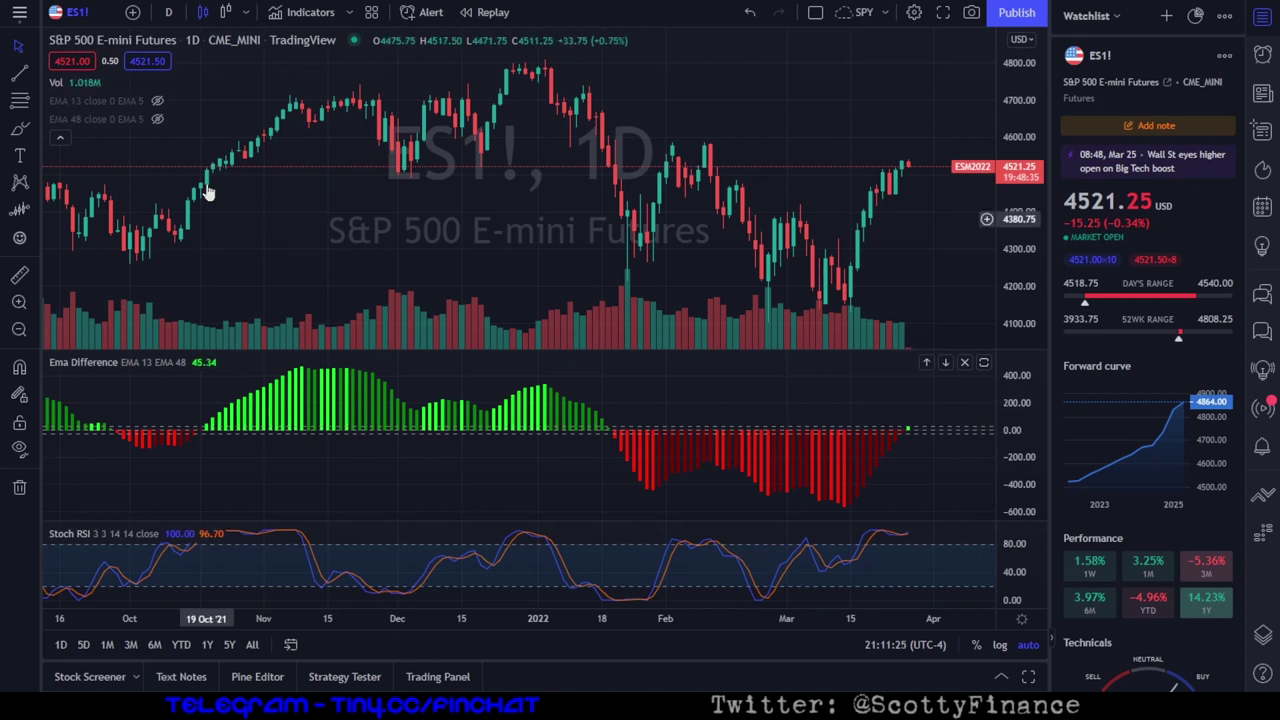
pyautogui.click(157, 103)
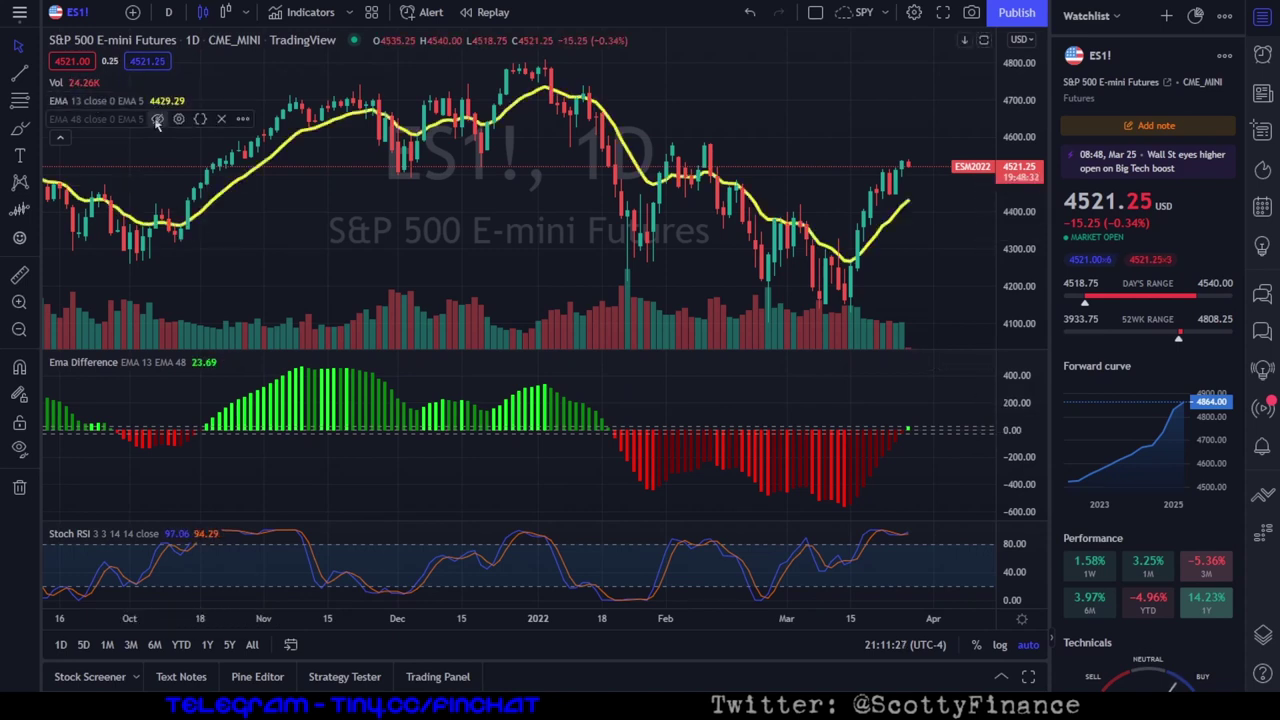
pyautogui.click(157, 119)
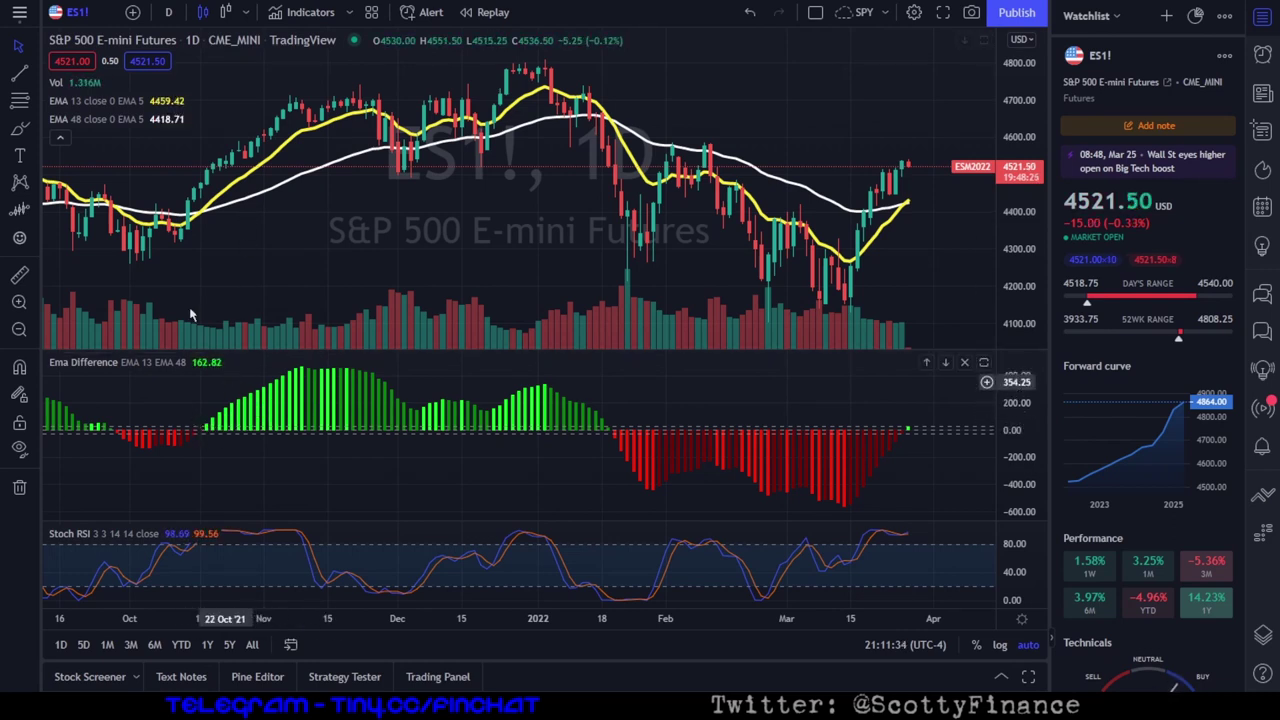
pyautogui.click(157, 101)
pyautogui.click(157, 119)
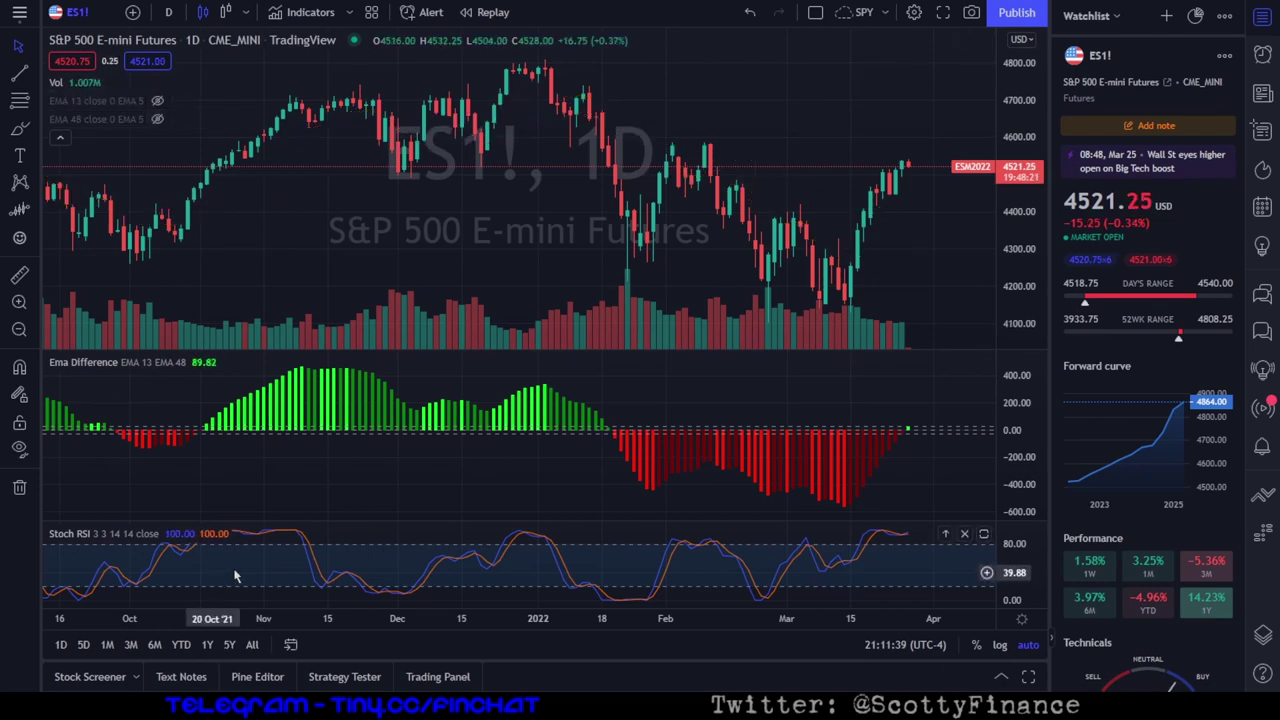
pyautogui.moveTo(263, 573); pyautogui.dragTo(380, 565)
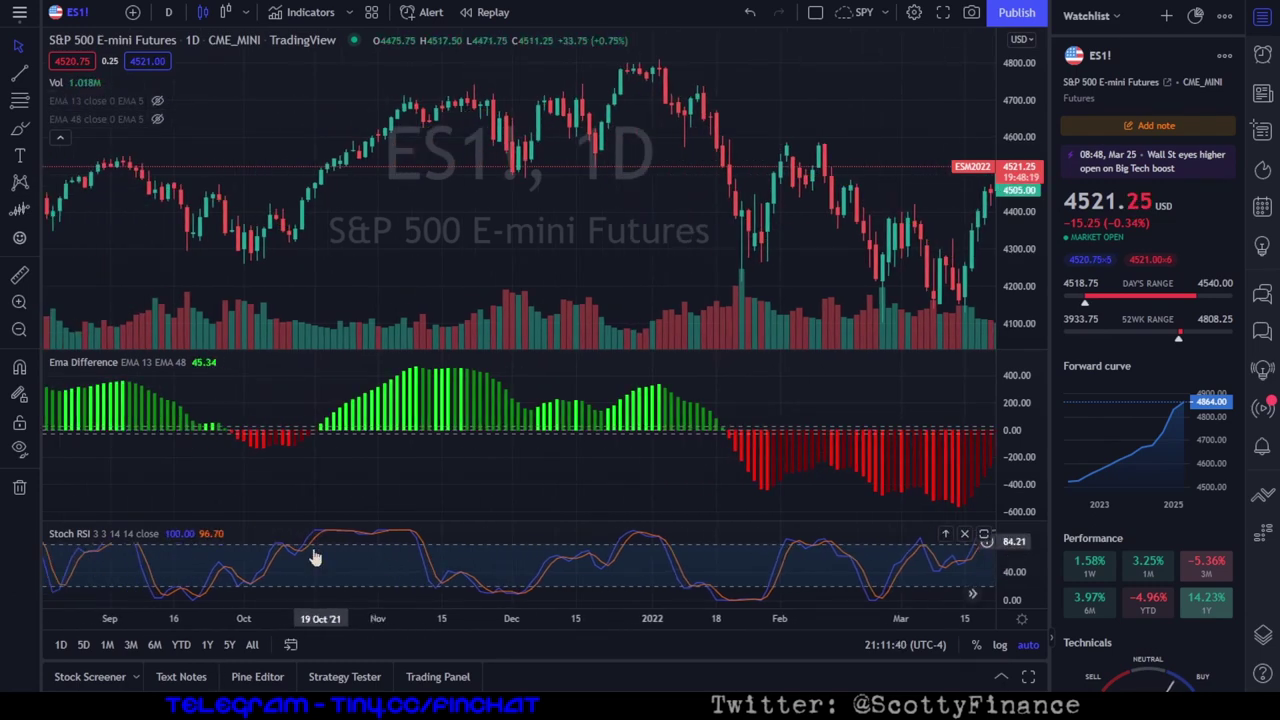
pyautogui.moveTo(725, 482); pyautogui.dragTo(505, 463)
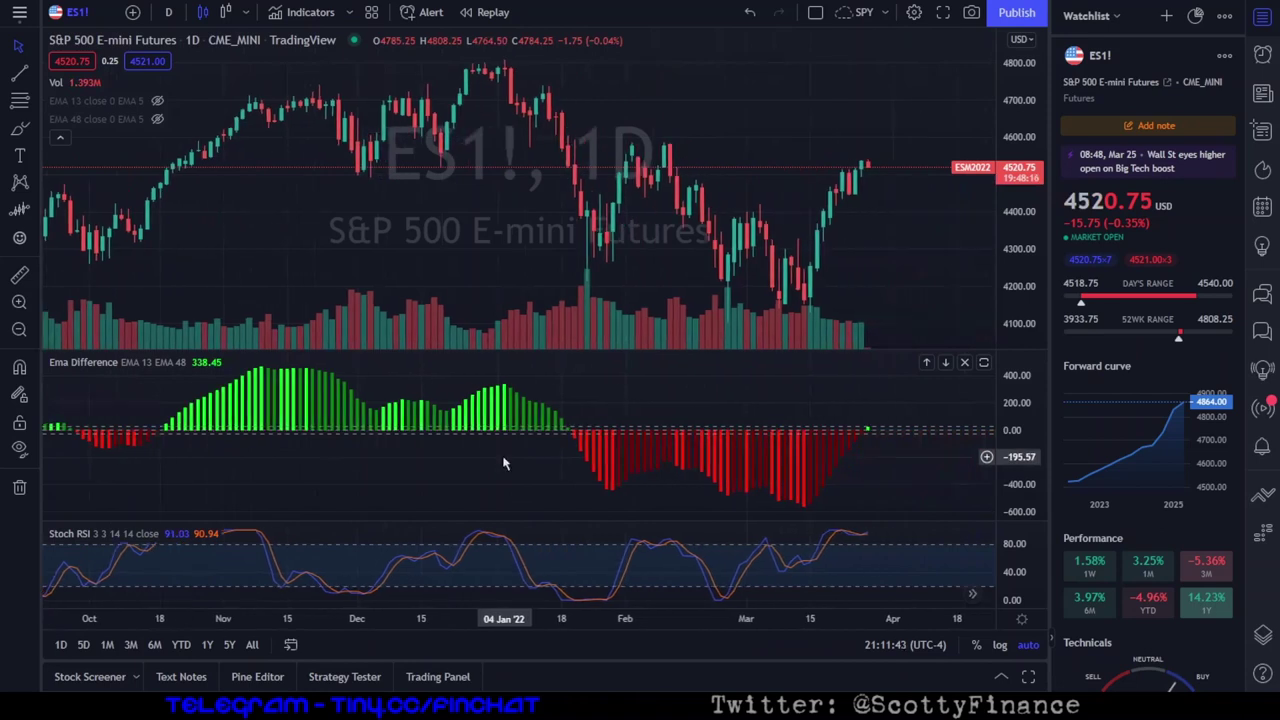